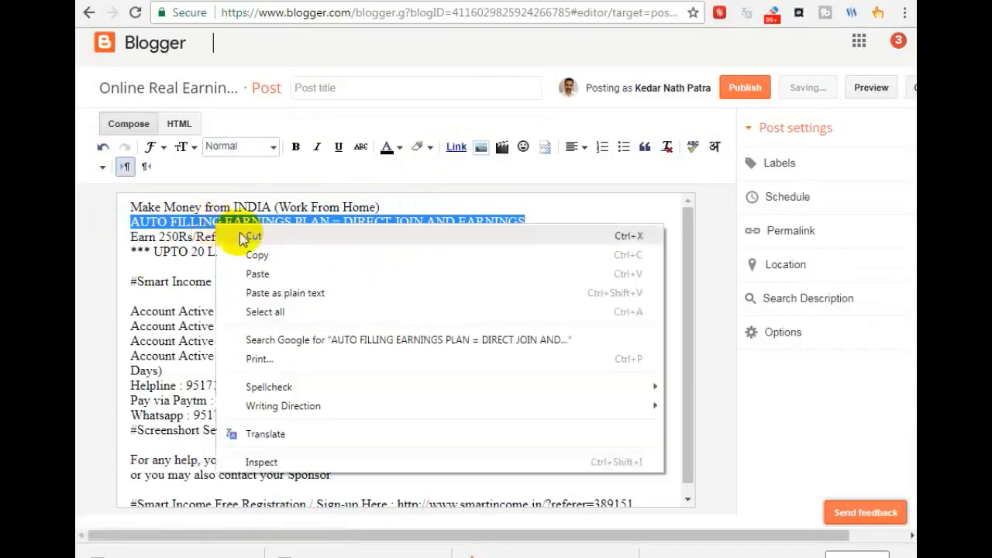
# Copy the line "AUTO FILLING EARNINGS PLAN = DIRECT JOIN AND EARNINGS" from the post body into the post title.
pyautogui.click(256, 252)
pyautogui.click(348, 87)
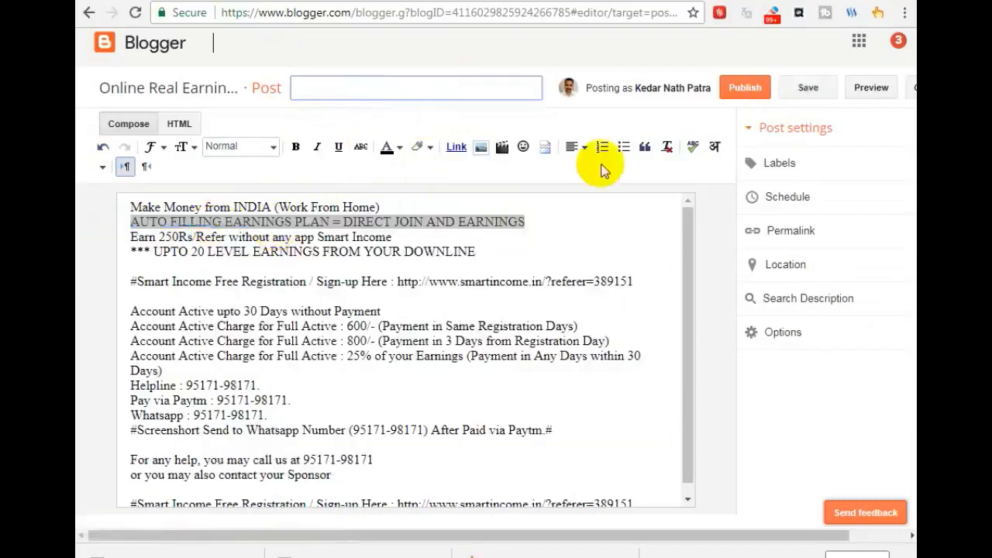
pyautogui.hotkey('ctrl', 'v')
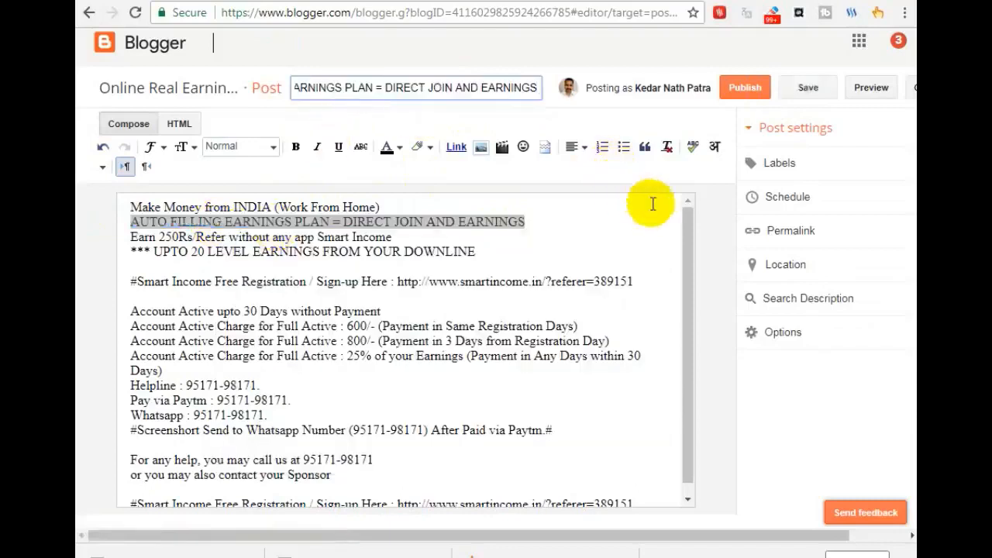
# Append "(MLM Network Chain Marketing)" to the end of the post title.
pyautogui.write('|')
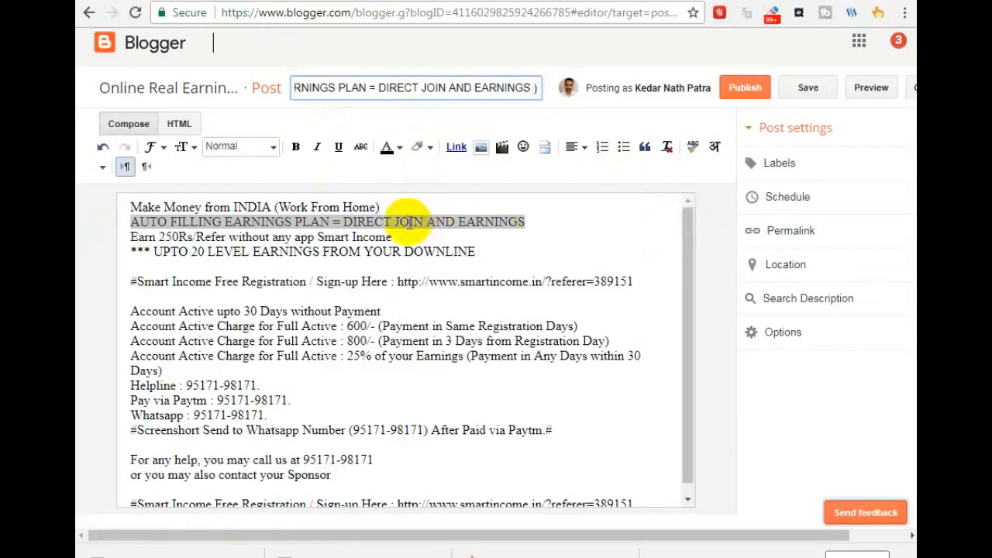
pyautogui.press('BackSpace')
pyautogui.press('BackSpace')
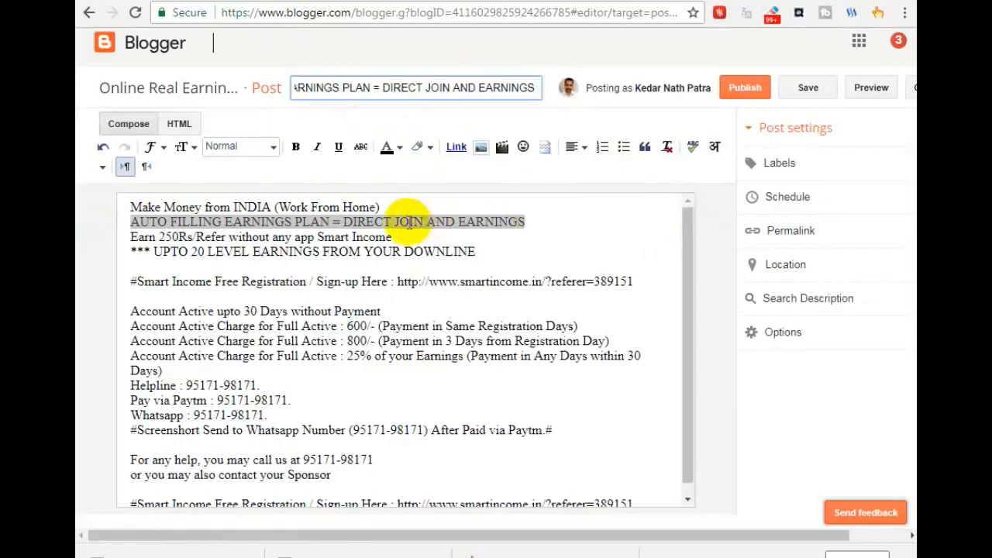
pyautogui.write('(')
pyautogui.write('MLM')
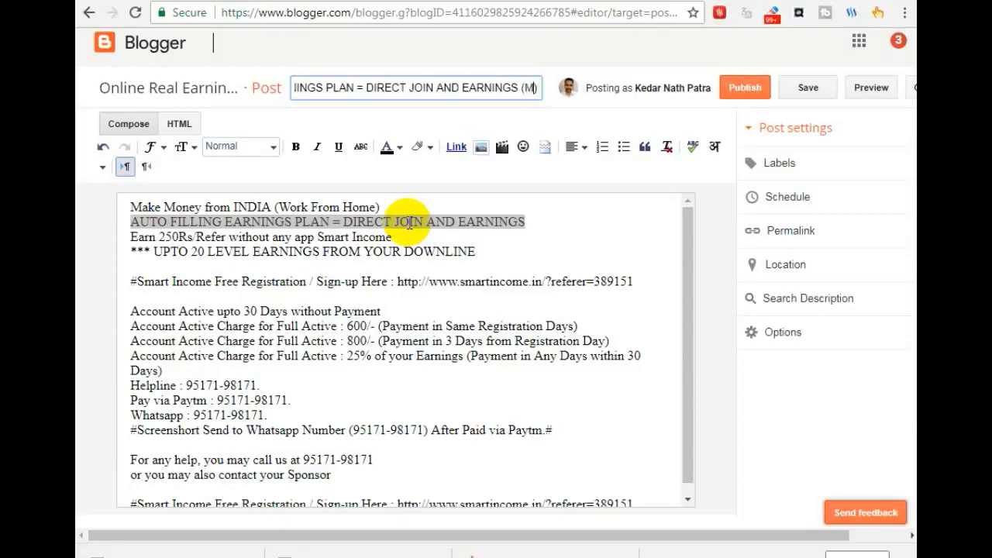
pyautogui.write(' Network)')
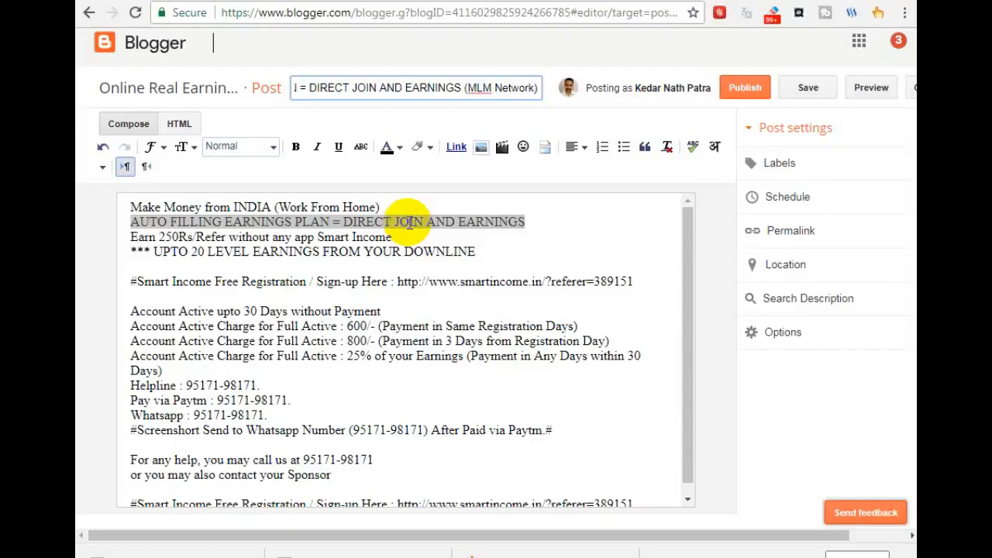
pyautogui.write('Chain')
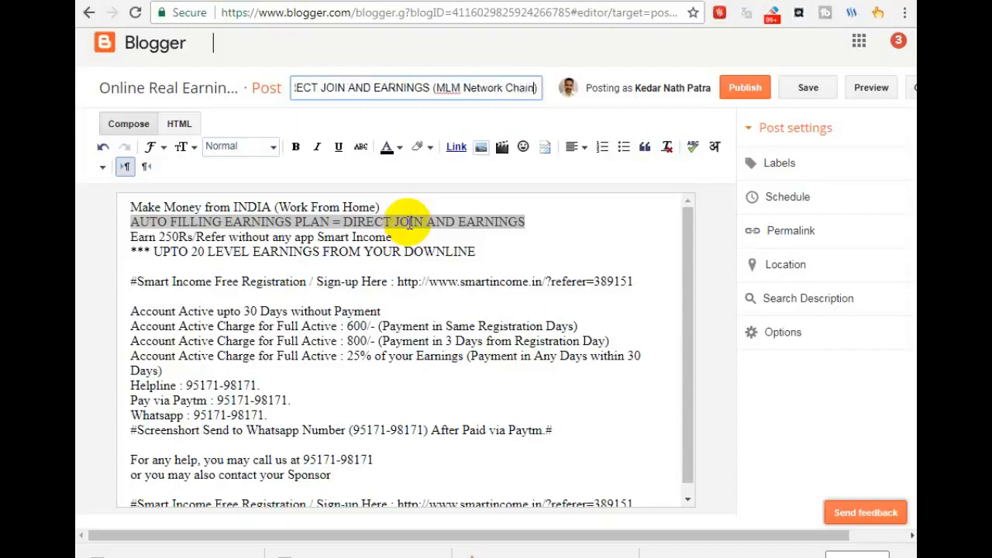
pyautogui.write(' Marketing')
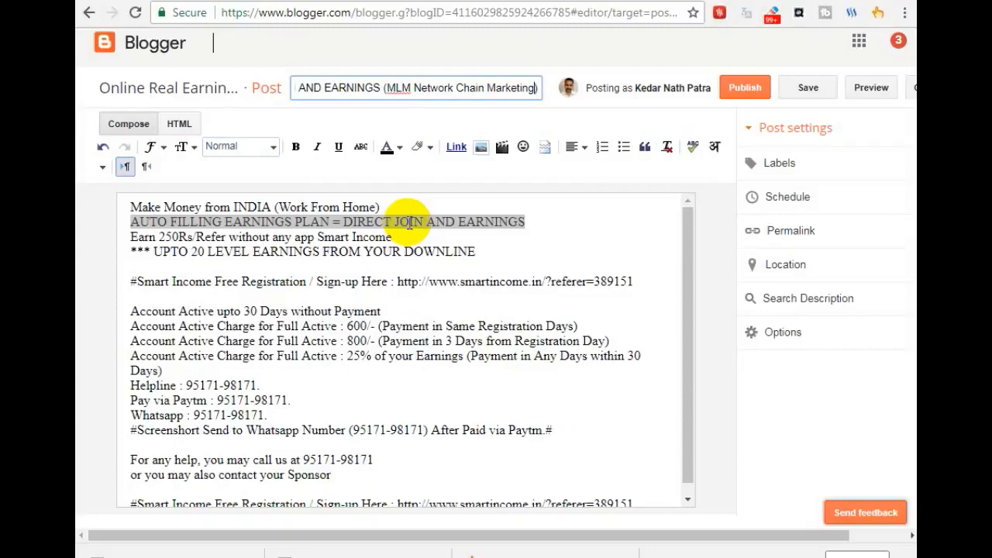
# Copy the full post title into the post's search description and save it.
pyautogui.hotkey('ctrl', 'a')
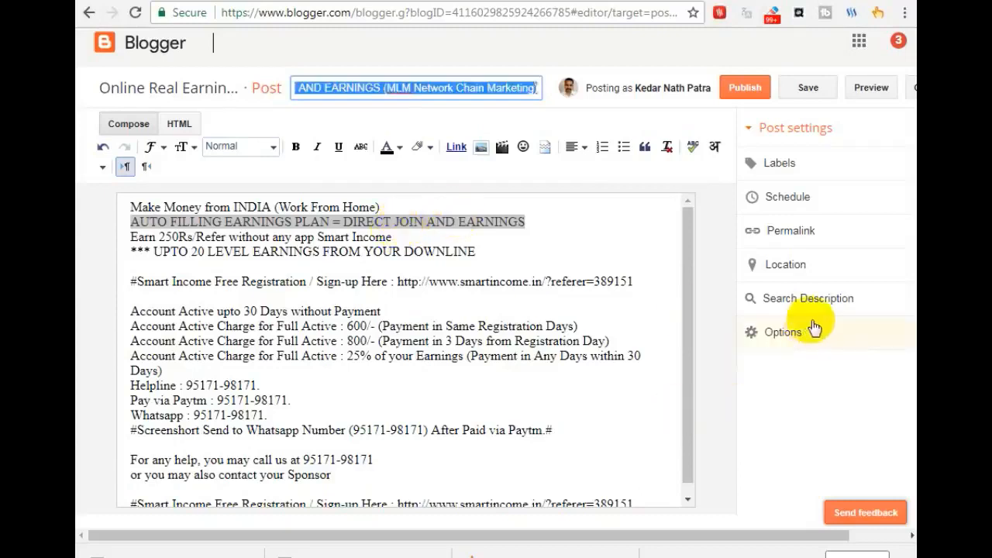
pyautogui.click(835, 303)
pyautogui.hotkey('ctrl', 'v')
pyautogui.click(727, 407)
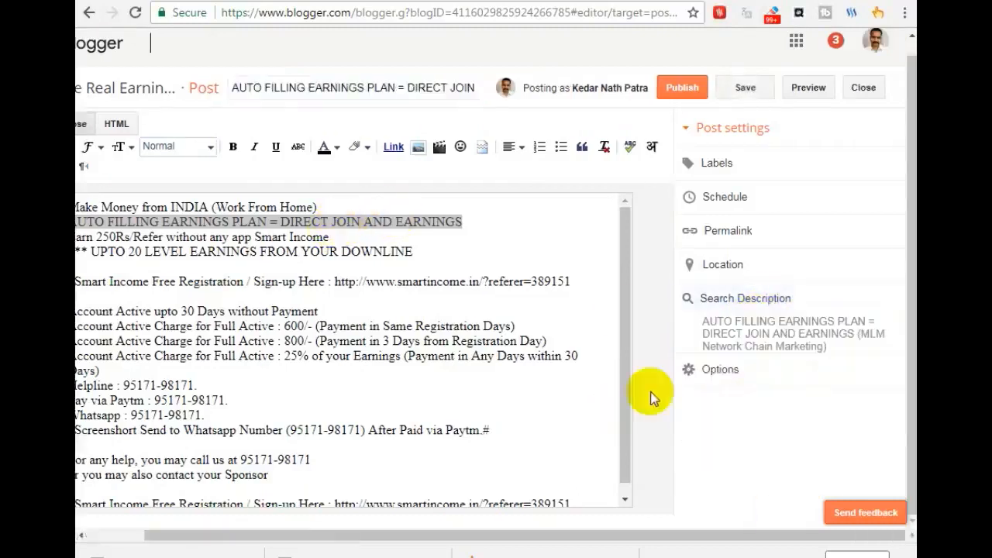
# Make the first four lines of the post body bold and center them.
pyautogui.moveTo(523, 543); pyautogui.dragTo(328, 527)
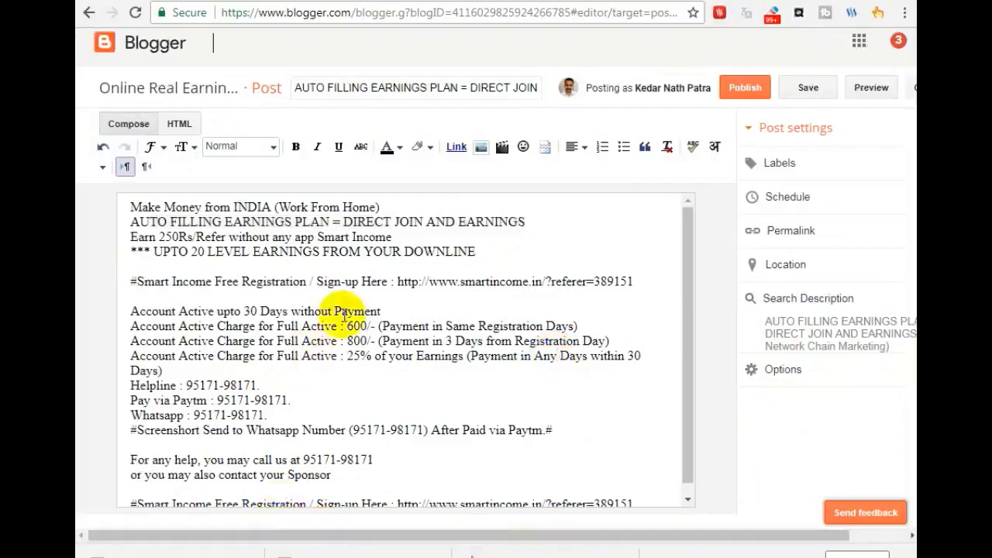
pyautogui.click(458, 253)
pyautogui.moveTo(469, 252); pyautogui.dragTo(111, 203)
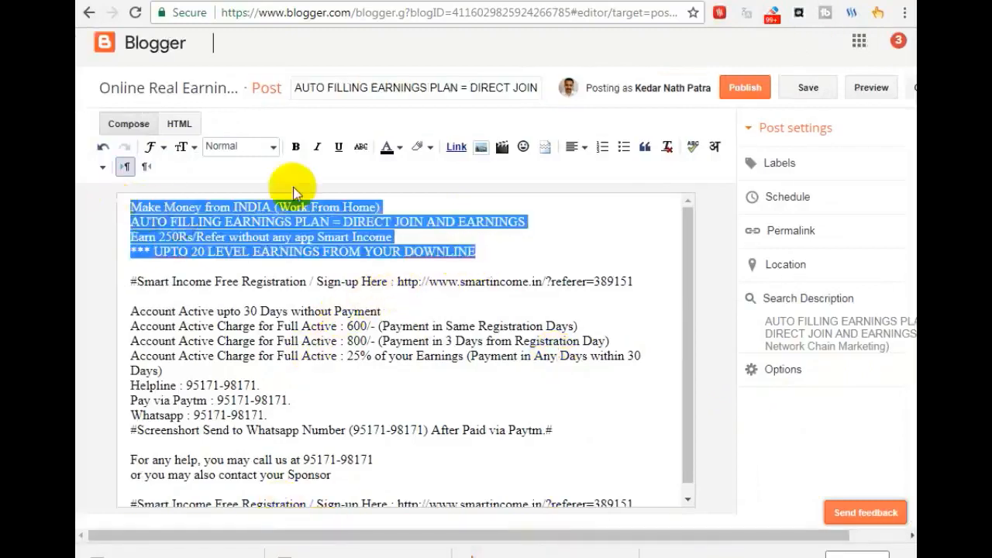
pyautogui.click(296, 147)
pyautogui.click(573, 147)
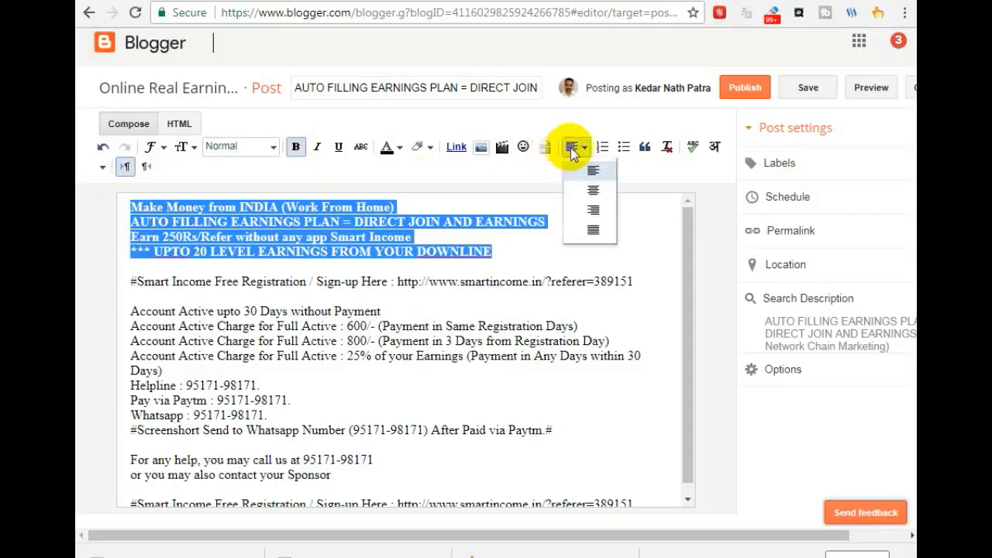
pyautogui.click(606, 195)
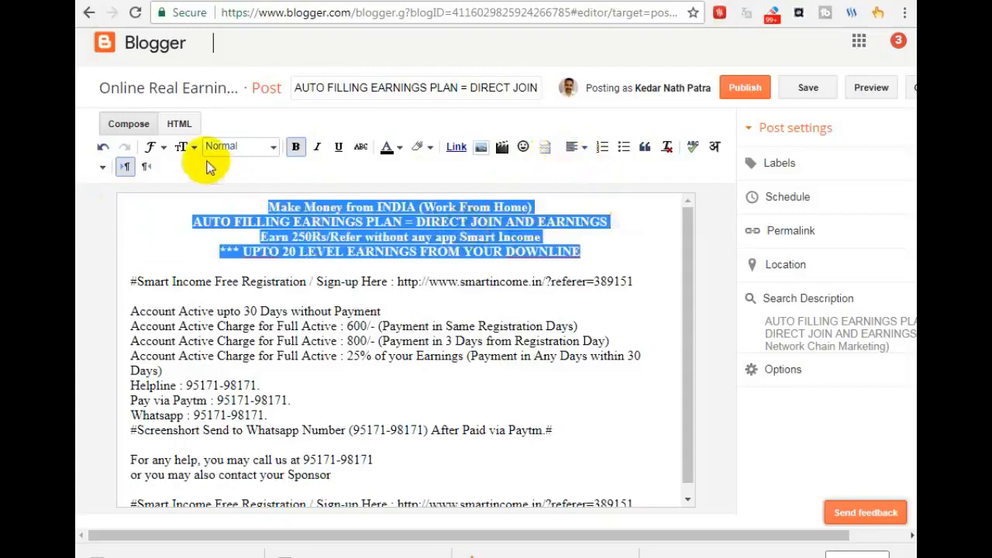
# Set the "AUTO FILLING EARNINGS PLAN = DIRECT JOIN AND EARNINGS" line in the post body to Large text size.
pyautogui.click(424, 237)
pyautogui.moveTo(607, 221); pyautogui.dragTo(188, 222)
pyautogui.click(186, 146)
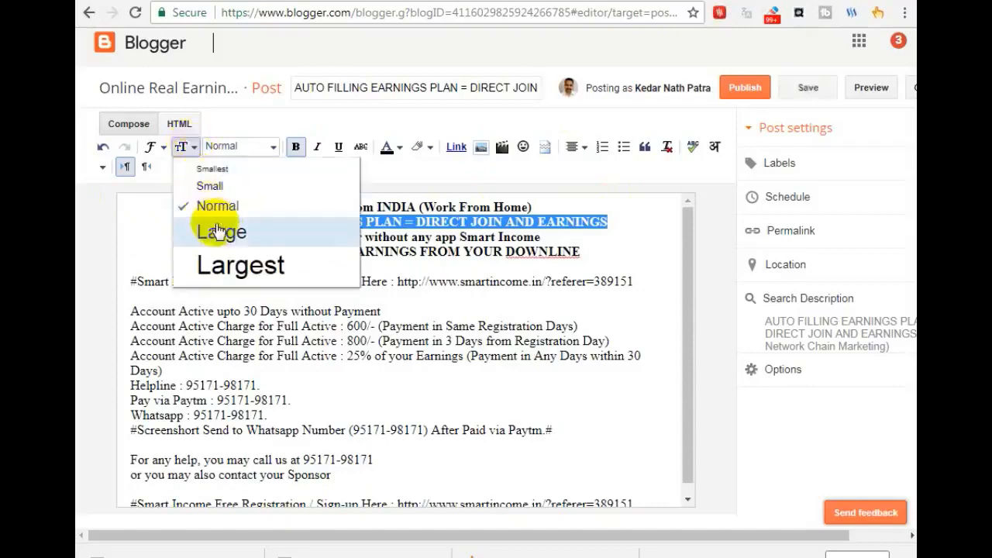
pyautogui.click(221, 230)
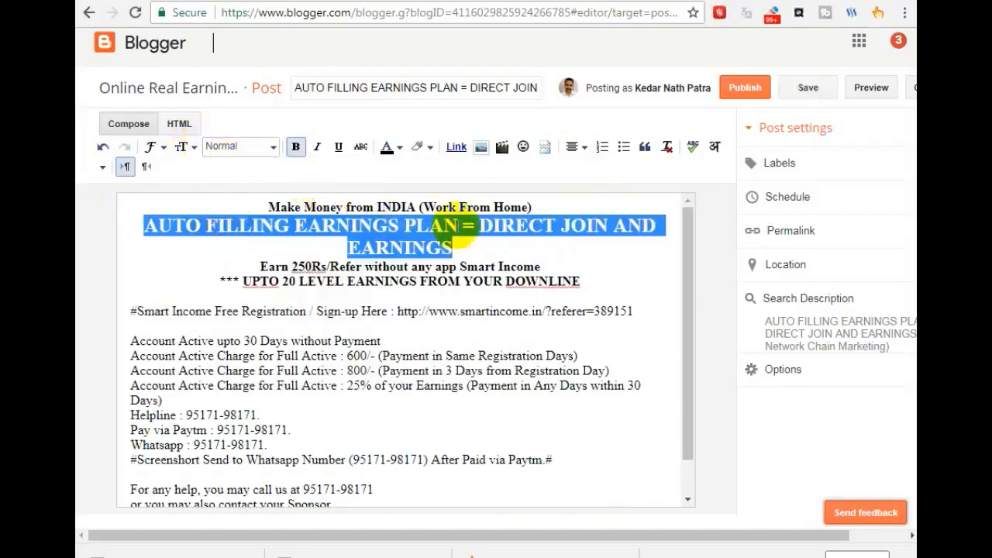
# Replace the equals sign in the large heading with a line break, and split "DOWNLINE" below it into "DOWN LINE".
pyautogui.click(472, 232)
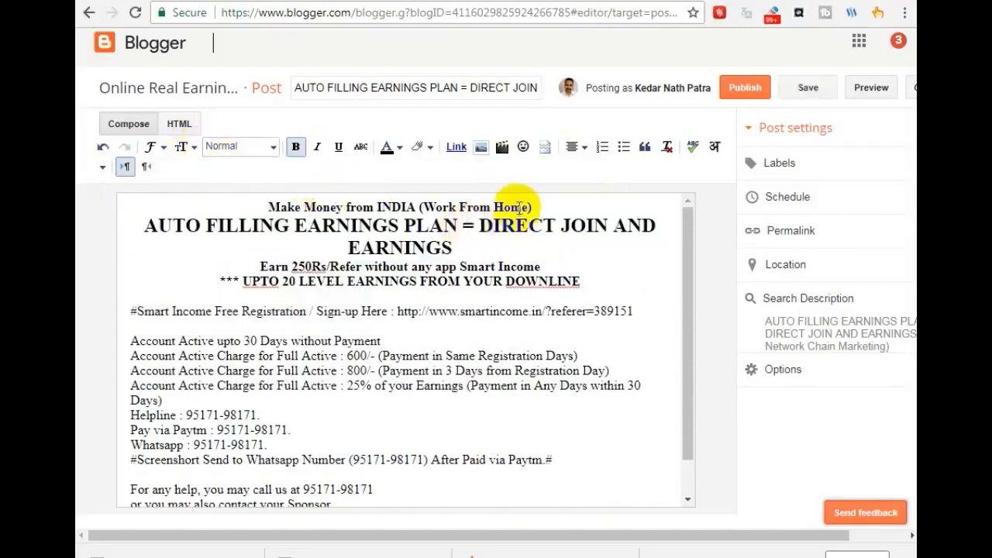
pyautogui.press('Delete')
pyautogui.press('Delete')
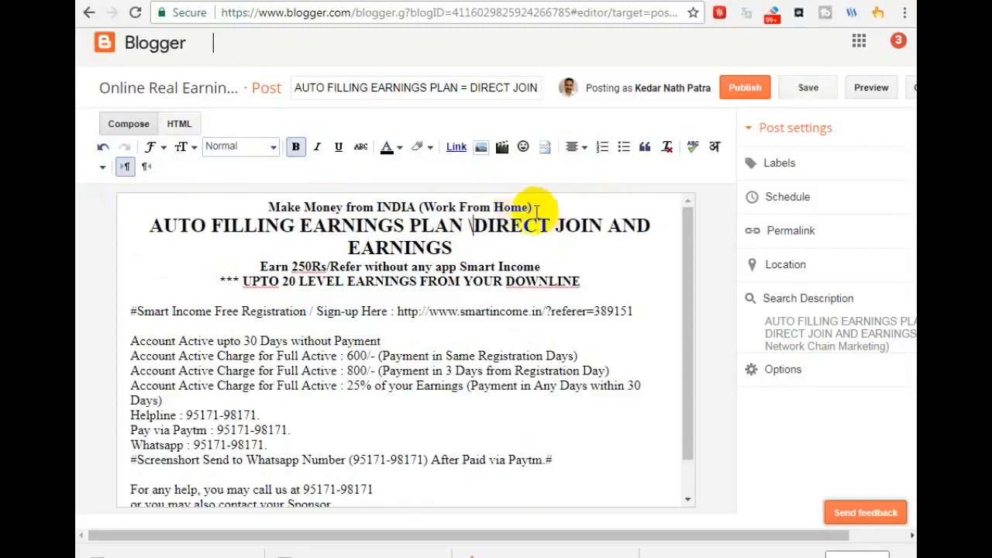
pyautogui.press('BackSpace')
pyautogui.press('Return')
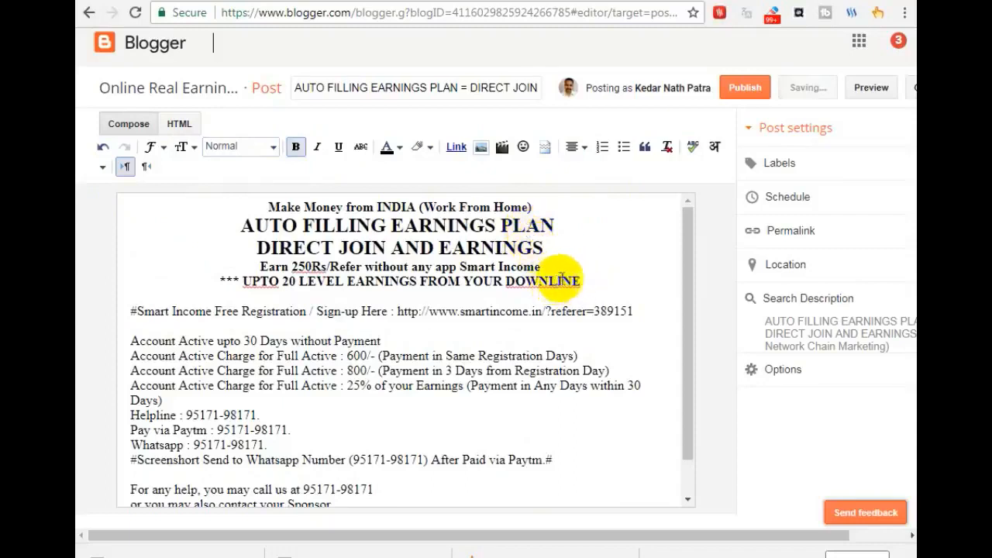
pyautogui.click(548, 281)
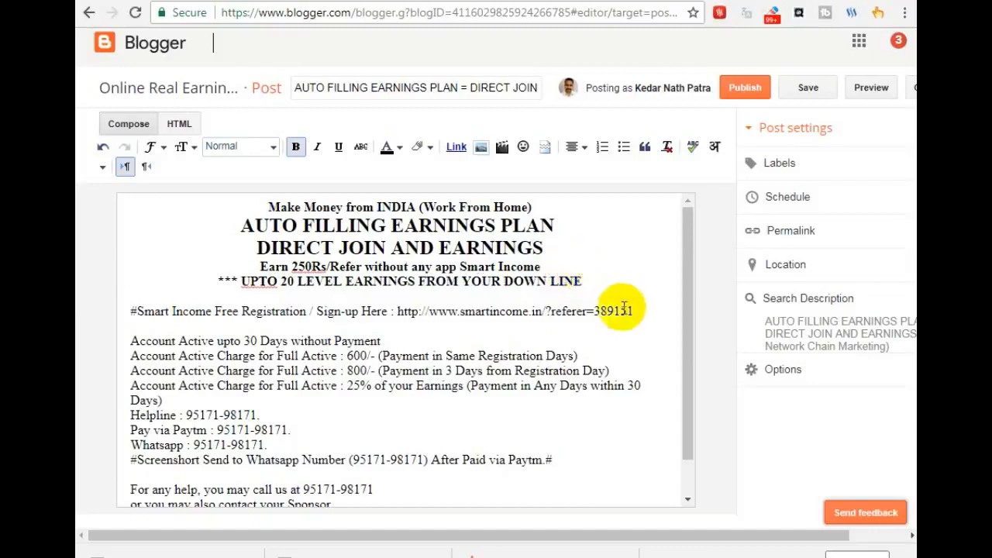
# Turn the first Smart Income sign-up address, below the centered headings, into a hyperlink.
pyautogui.moveTo(637, 311); pyautogui.dragTo(399, 316)
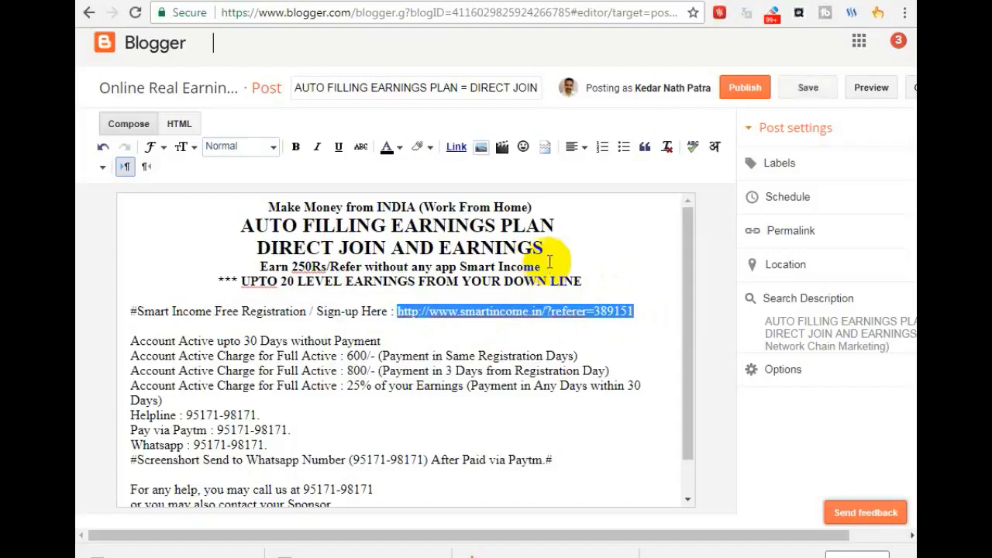
pyautogui.click(455, 147)
pyautogui.click(498, 419)
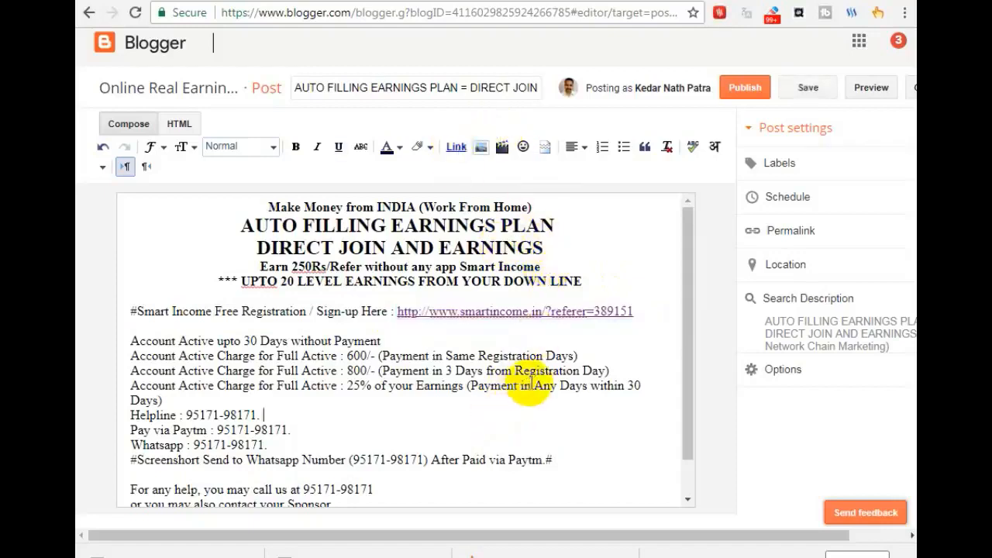
# Turn the second Smart Income sign-up address, at the end of the post, into a hyperlink.
pyautogui.scroll(-1, 594, 348)
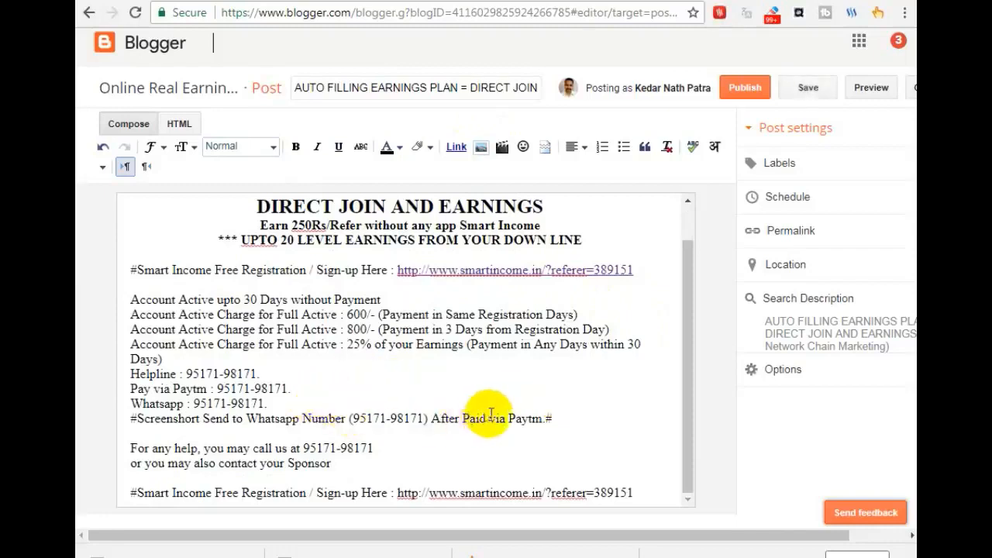
pyautogui.moveTo(649, 490); pyautogui.dragTo(400, 497)
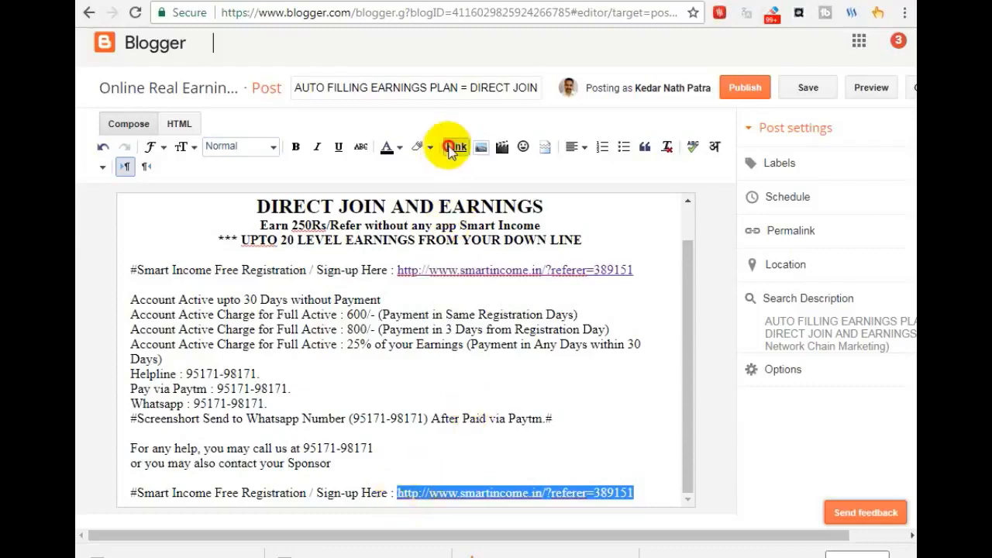
pyautogui.click(554, 410)
pyautogui.scroll(1, 554, 410)
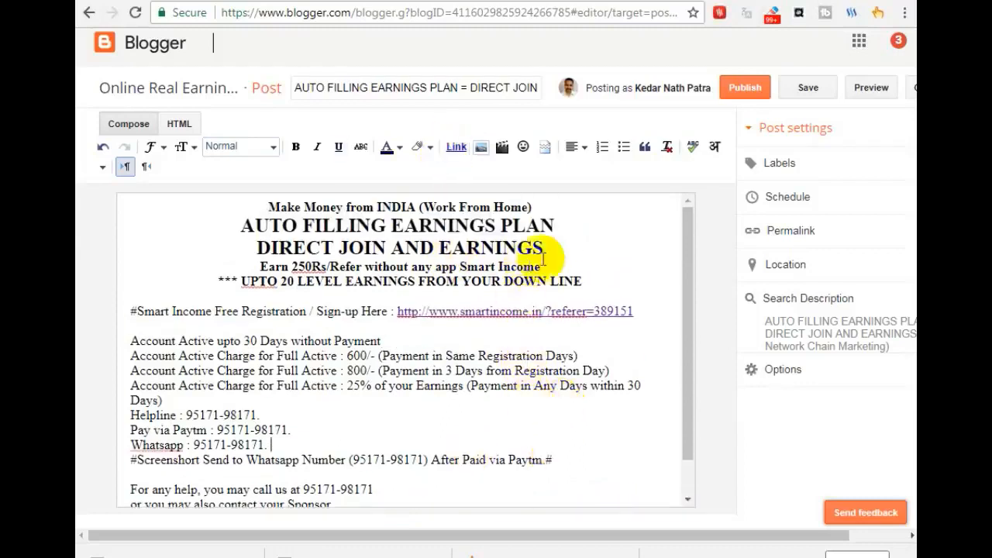
# Color the two large heading lines, "AUTO FILLING EARNINGS PLAN" and "DIRECT JOIN AND EARNINGS", red.
pyautogui.moveTo(560, 247); pyautogui.dragTo(239, 223)
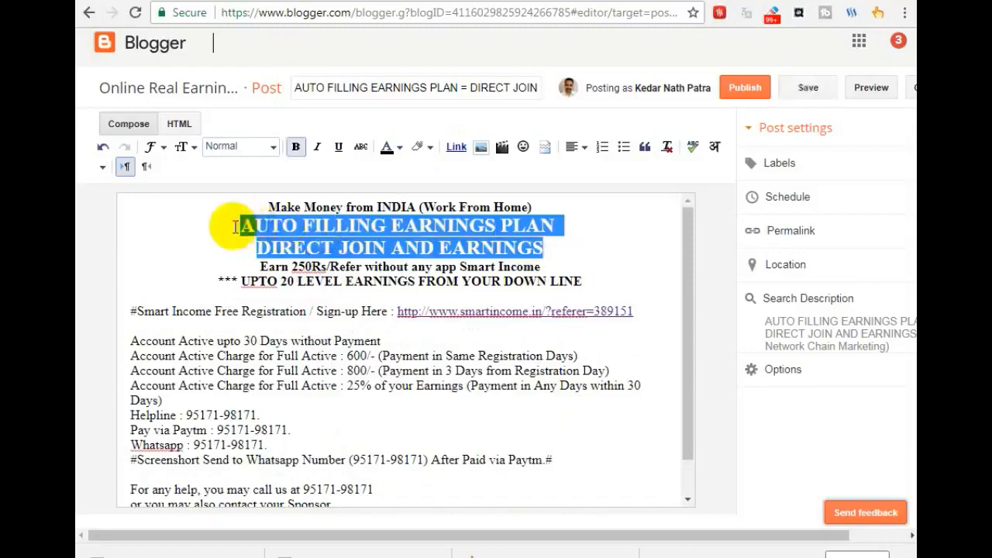
pyautogui.click(399, 149)
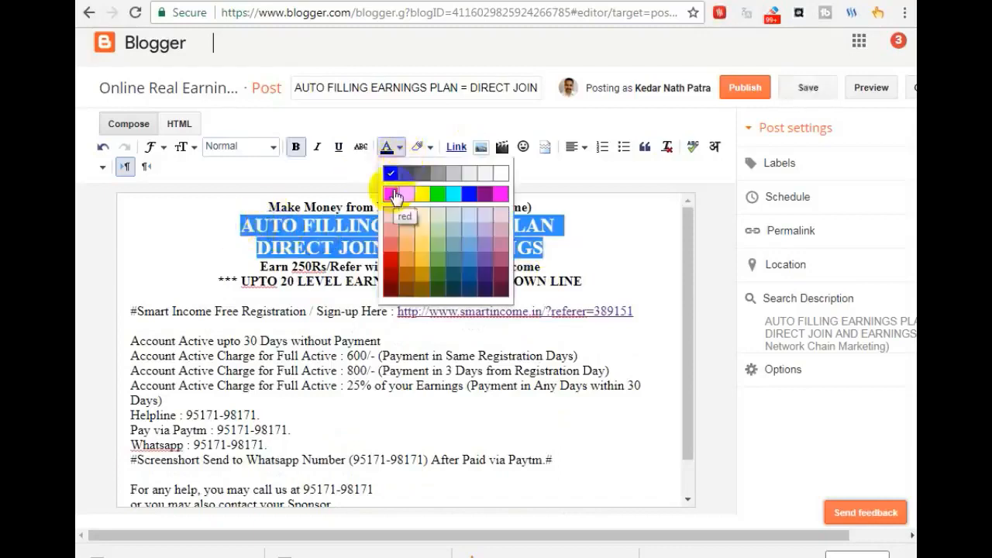
pyautogui.click(394, 195)
pyautogui.click(527, 253)
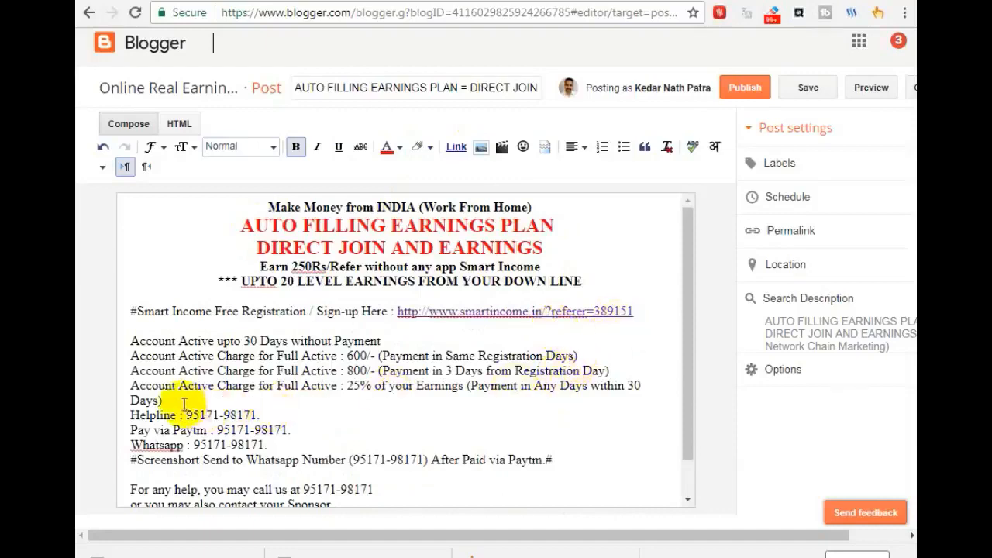
# Insert a blank line above the Helpline line and format the four "Account Active" entries as a bulleted list.
pyautogui.press('Return')
pyautogui.moveTo(181, 396); pyautogui.dragTo(84, 344)
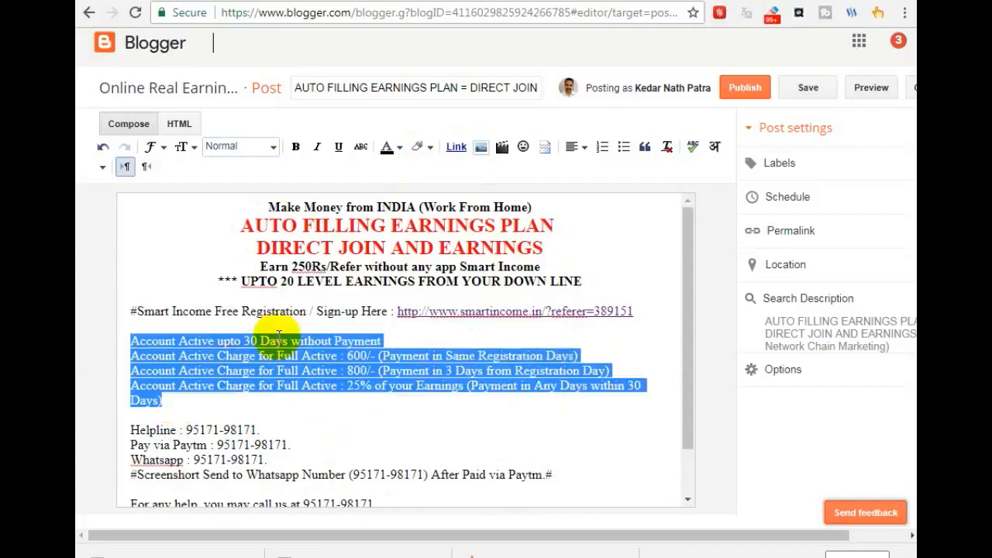
pyautogui.click(623, 147)
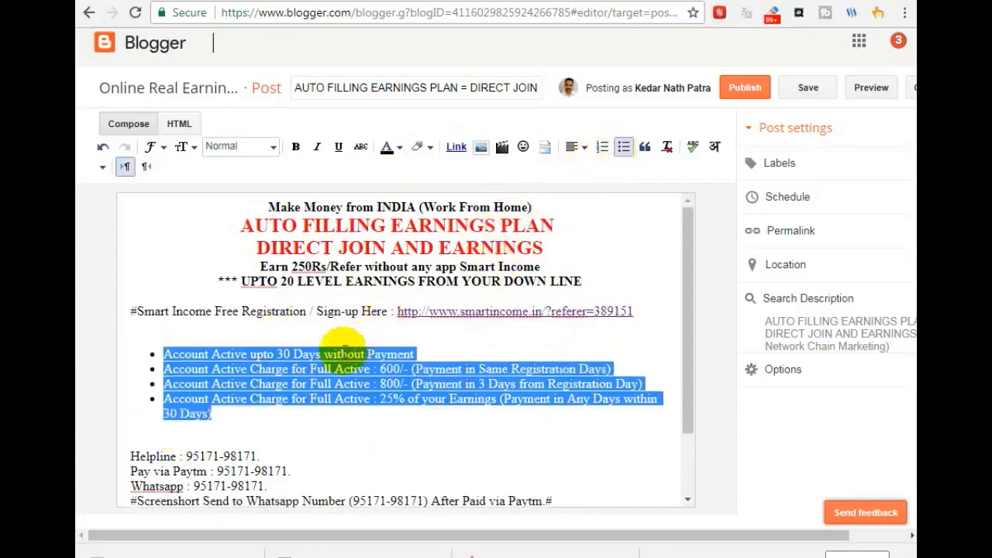
pyautogui.click(327, 368)
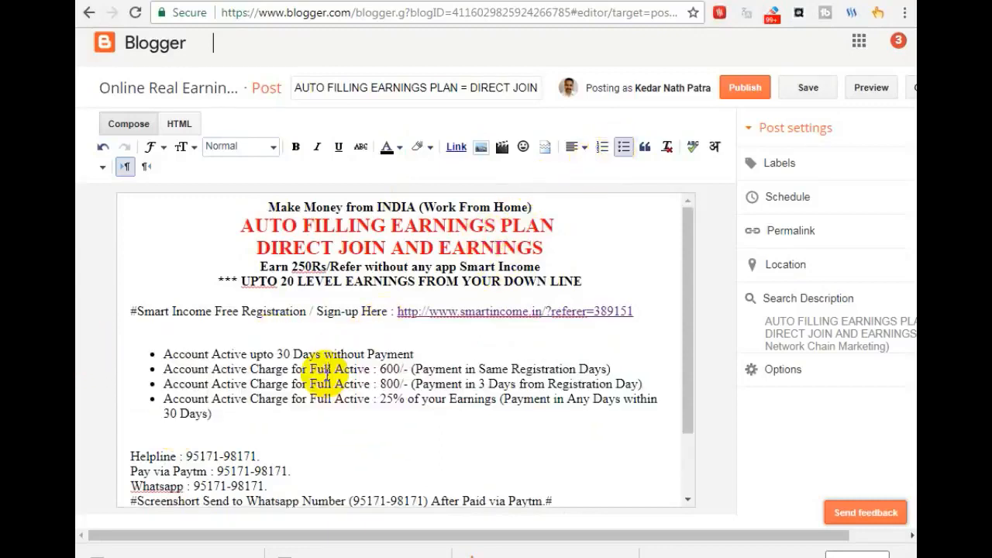
# Make the lines from Helpline through the Whatsapp screenshot note bold and format them as a quote block.
pyautogui.scroll(-2, 348, 387)
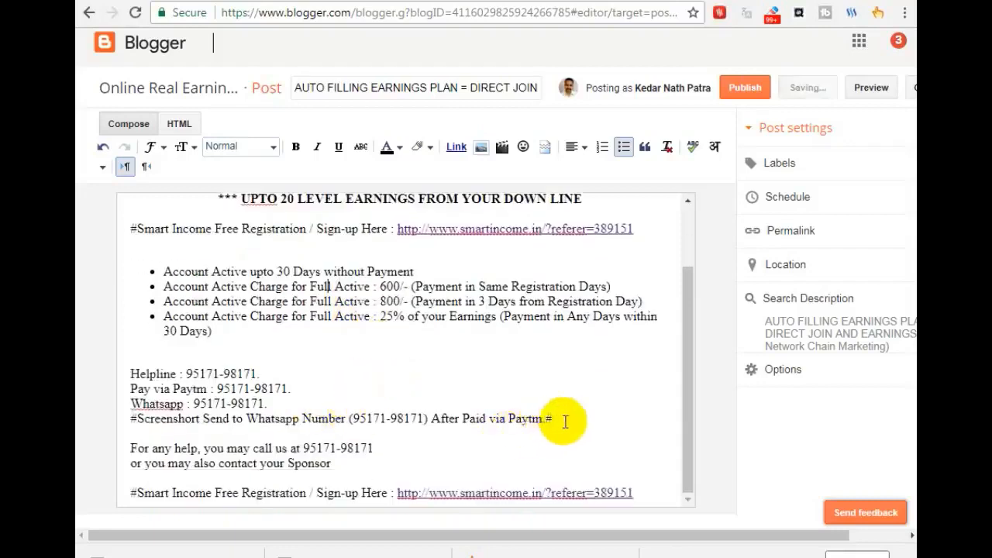
pyautogui.moveTo(565, 421); pyautogui.dragTo(104, 378)
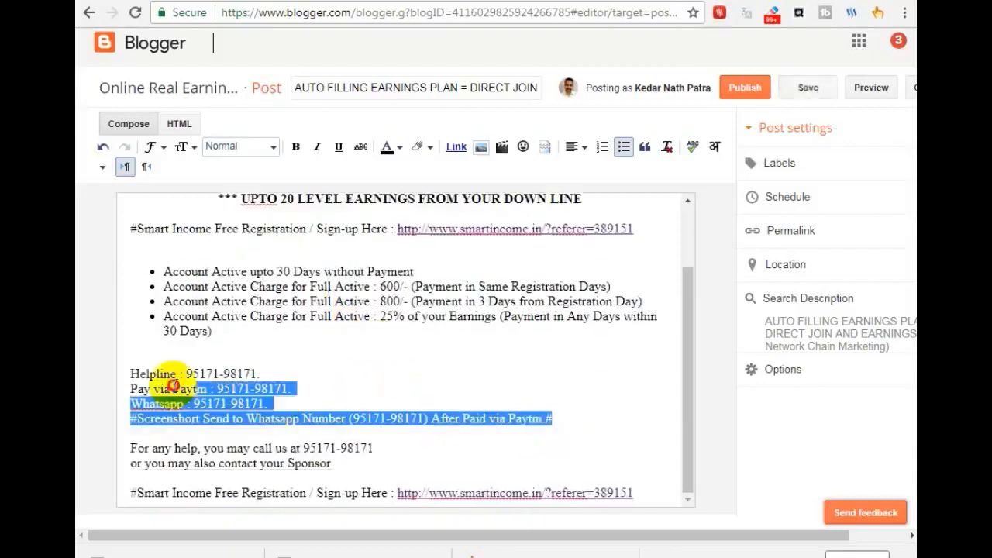
pyautogui.click(296, 149)
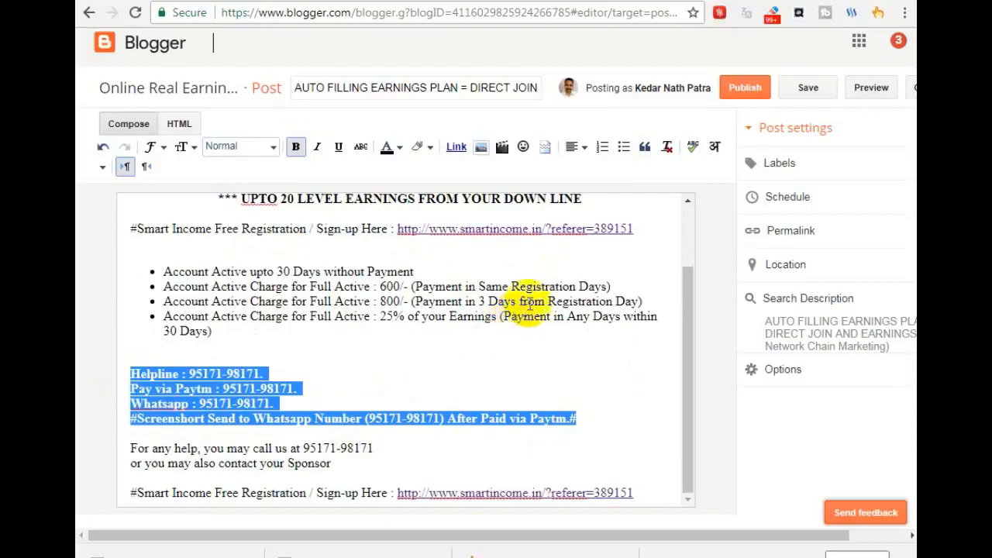
pyautogui.click(644, 146)
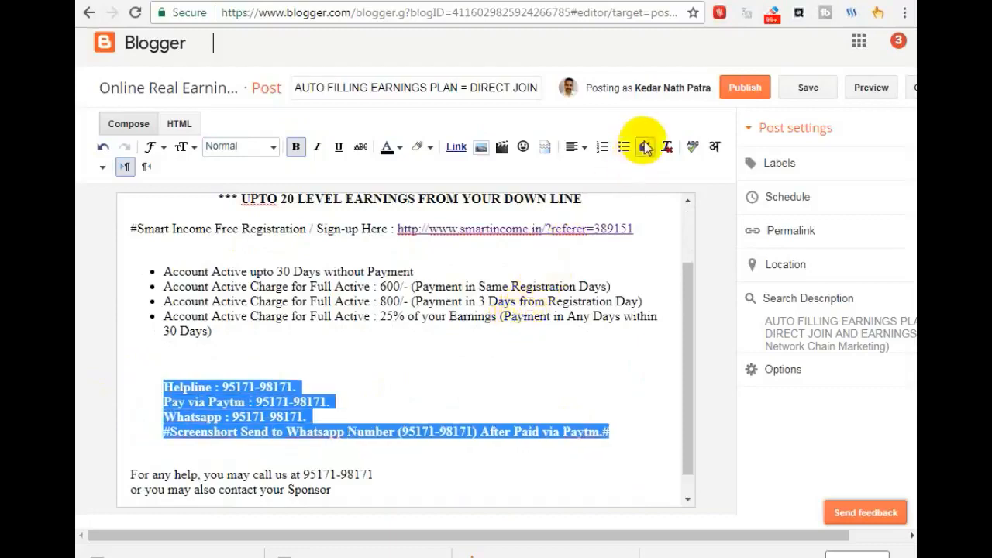
# Set the two lines from "For any help" through "contact your Sponsor" to the Large font size and center them.
pyautogui.click(473, 387)
pyautogui.scroll(-1, 449, 449)
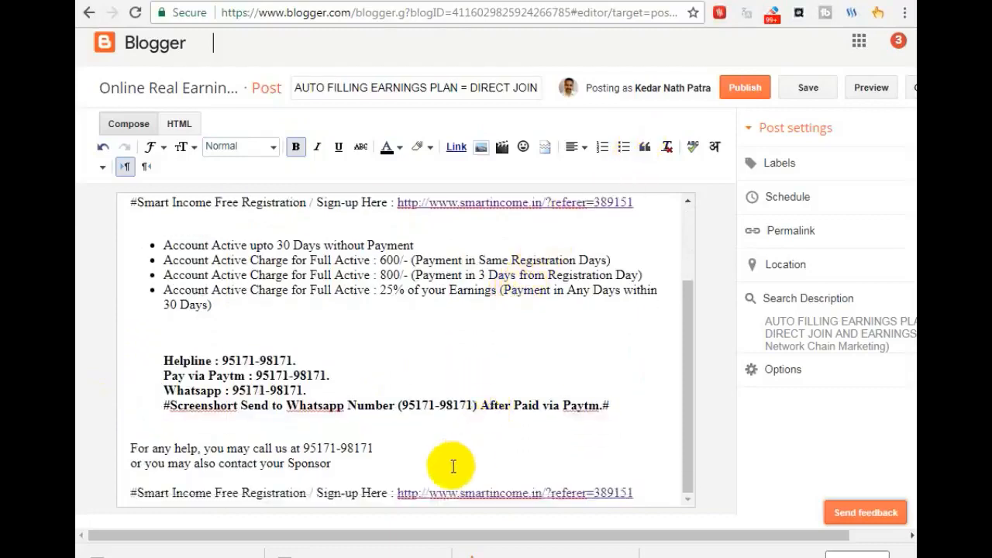
pyautogui.moveTo(331, 465); pyautogui.dragTo(127, 443)
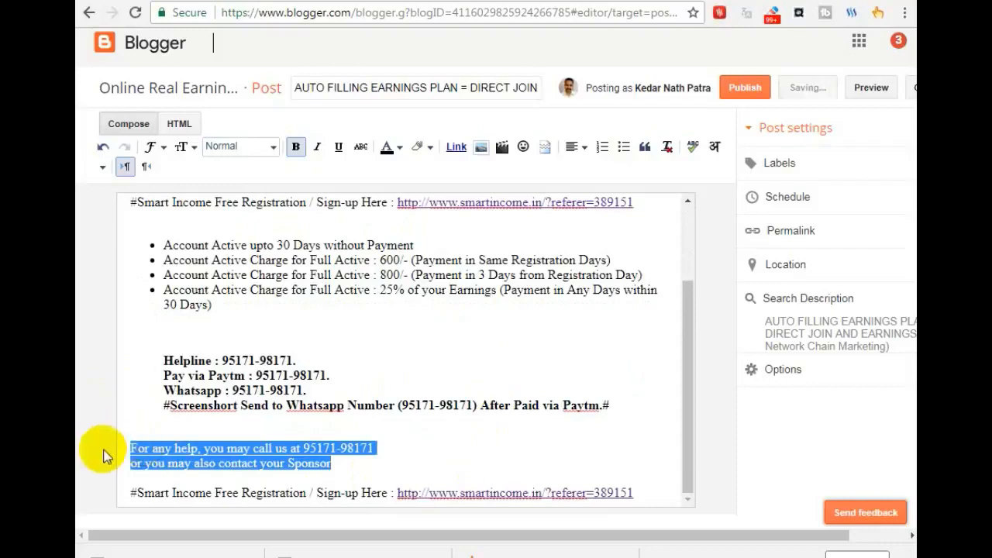
pyautogui.click(183, 149)
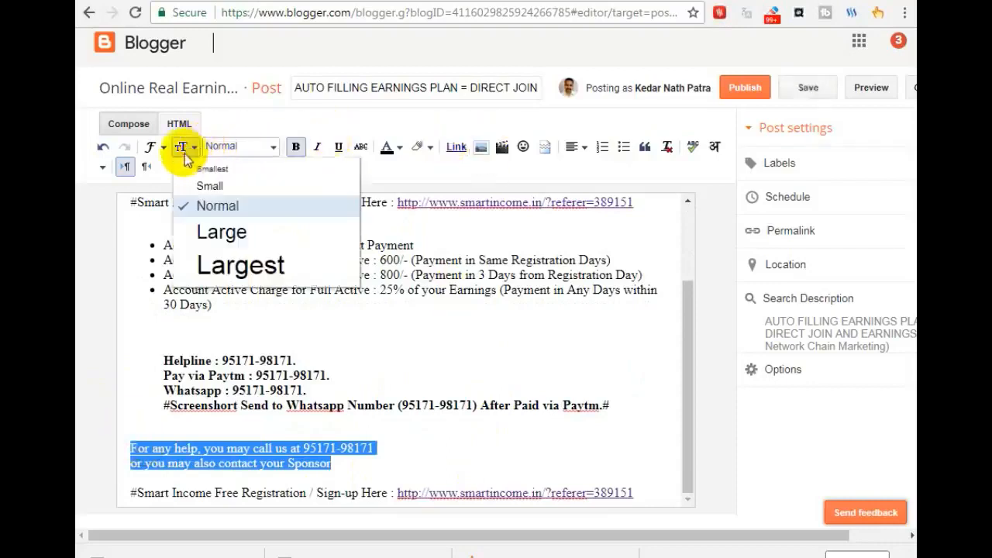
pyautogui.click(222, 231)
pyautogui.click(577, 149)
pyautogui.click(592, 190)
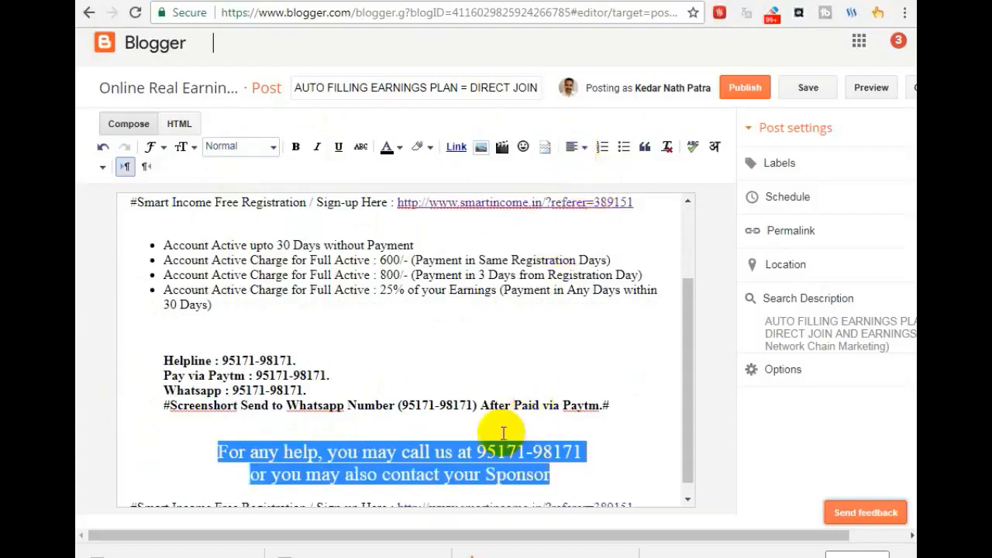
# Make the two centered help-contact lines near the end of the post bold and italic.
pyautogui.click(296, 146)
pyautogui.click(315, 149)
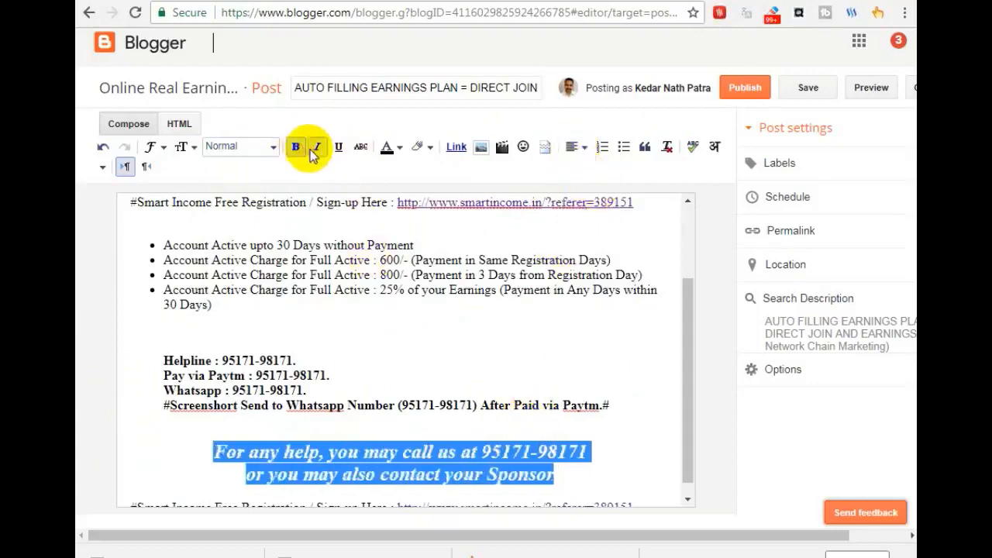
pyautogui.click(594, 461)
pyautogui.scroll(-1, 594, 461)
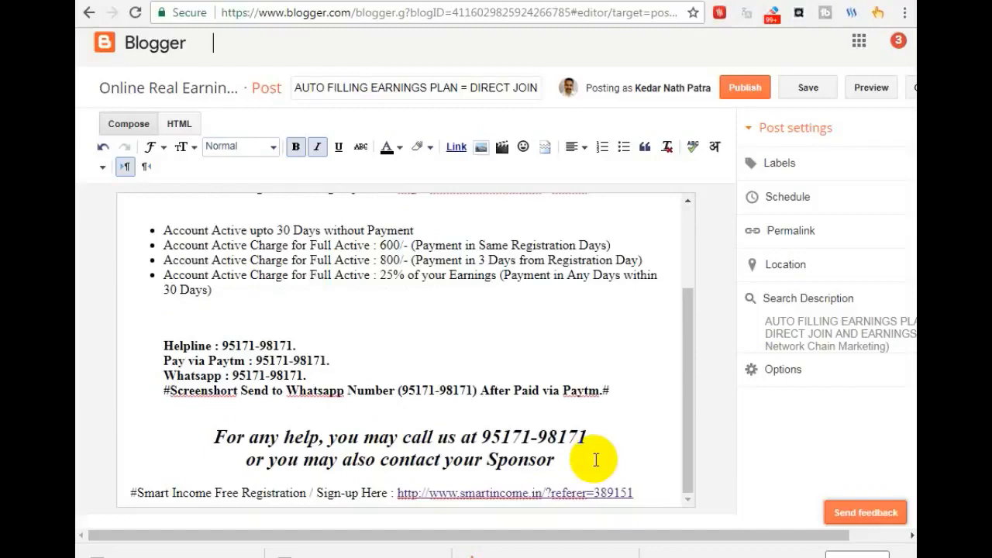
# Insert a blank line above the red heading lines and several blank lines below "DIRECT JOIN AND EARNINGS".
pyautogui.scroll(3, 596, 459)
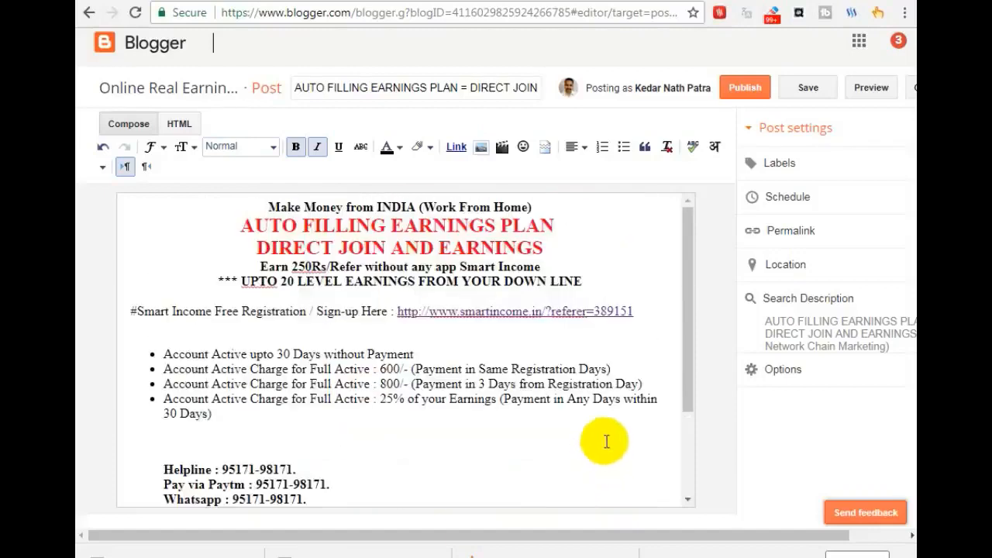
pyautogui.click(565, 252)
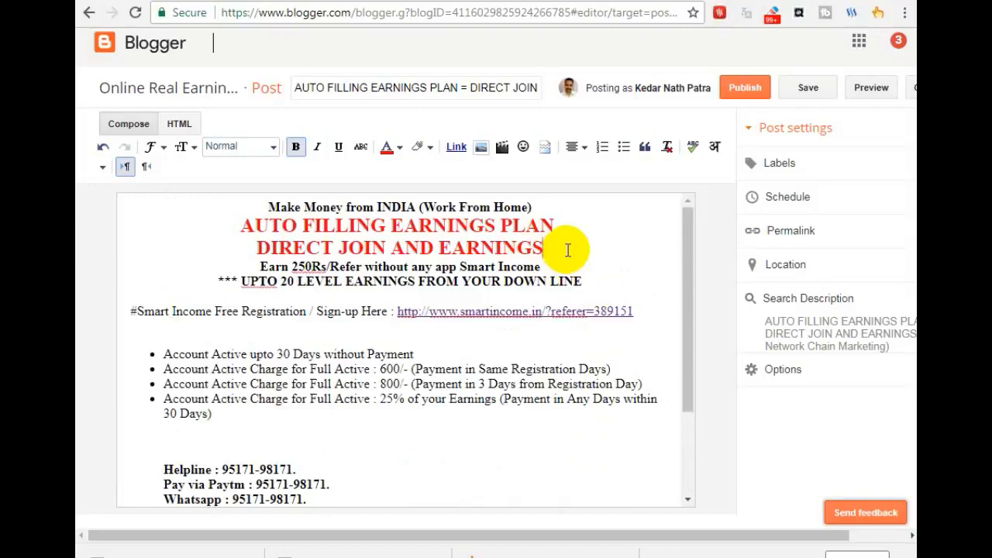
pyautogui.press('Return')
pyautogui.click(535, 206)
pyautogui.press('Return')
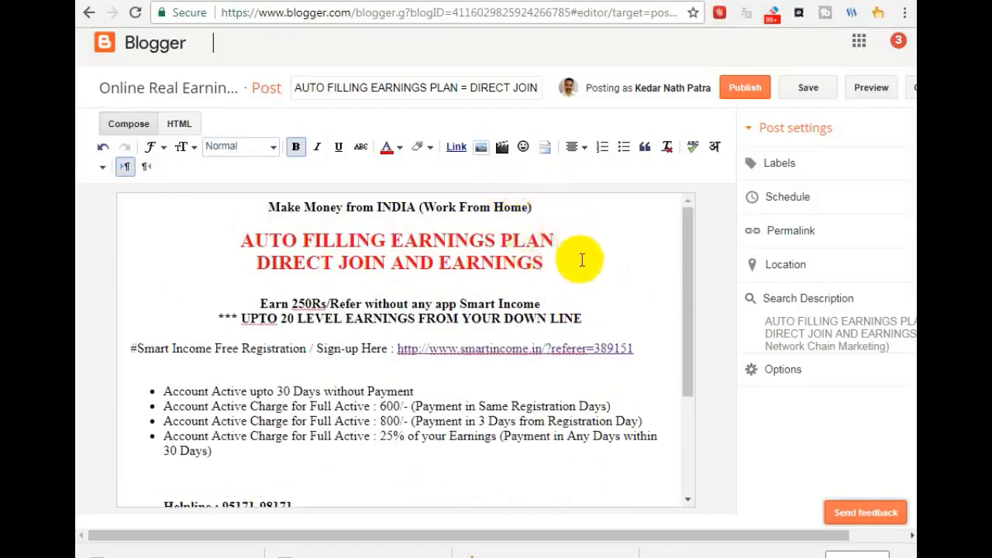
pyautogui.press('Return')
pyautogui.press('Return')
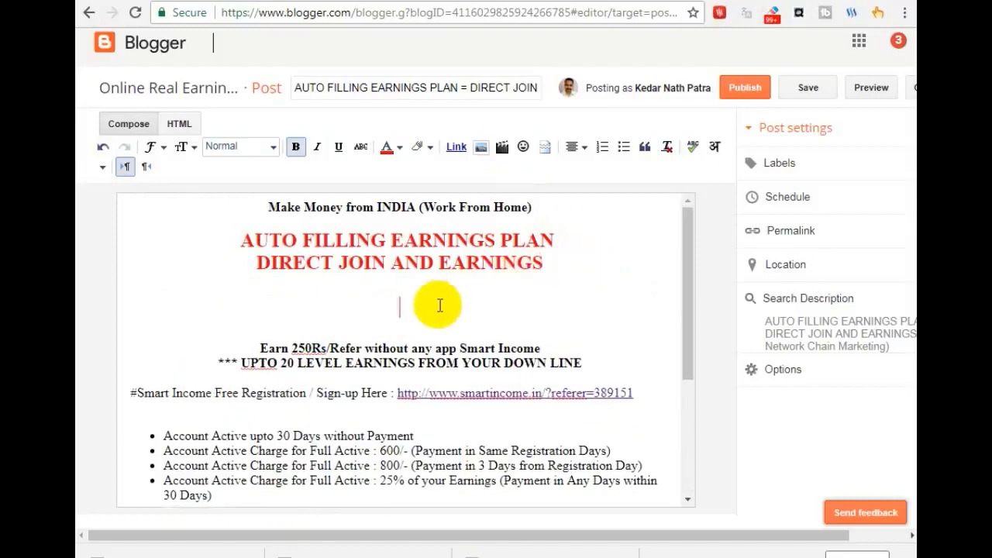
# Upload 20.jpg from the My Music folder and insert it in the blank space below the red headings.
pyautogui.click(481, 146)
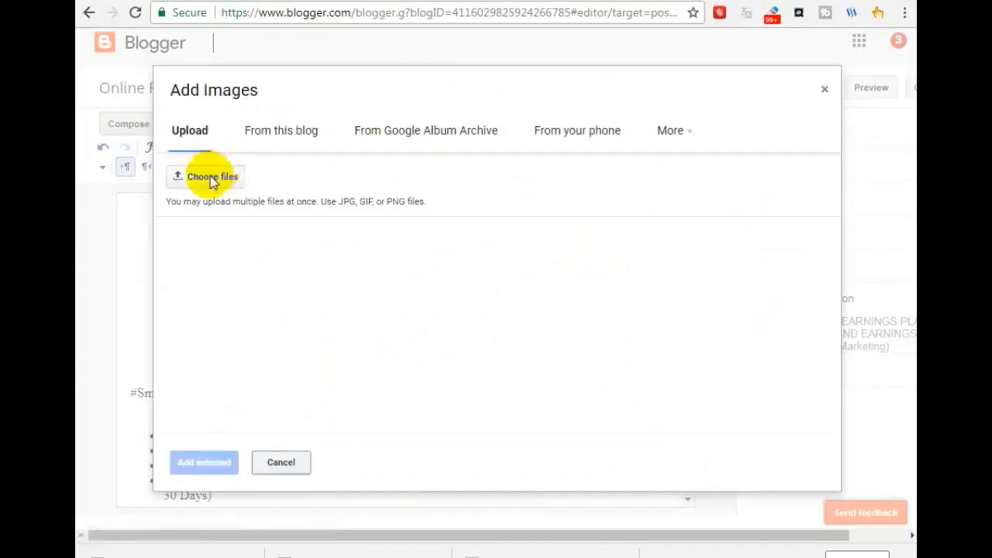
pyautogui.click(210, 178)
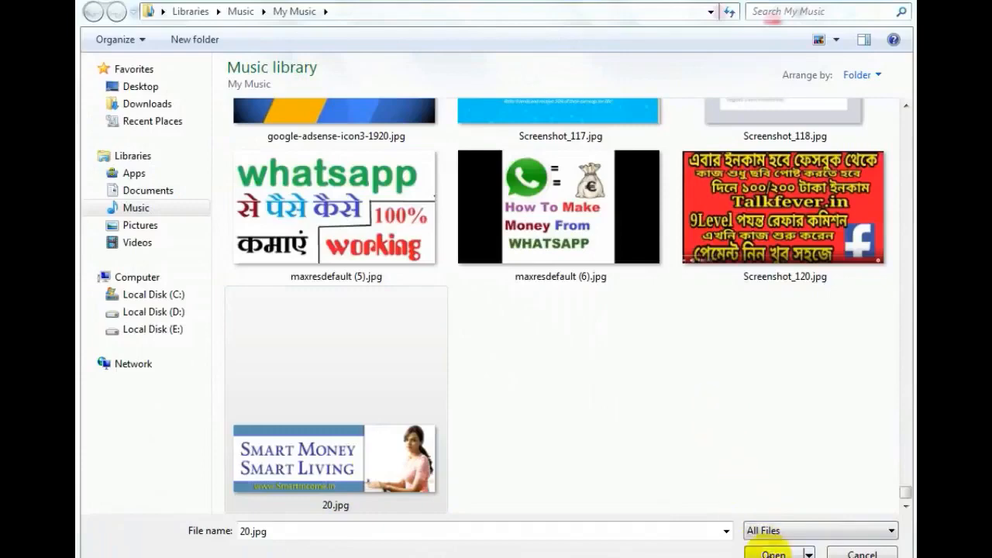
pyautogui.click(773, 553)
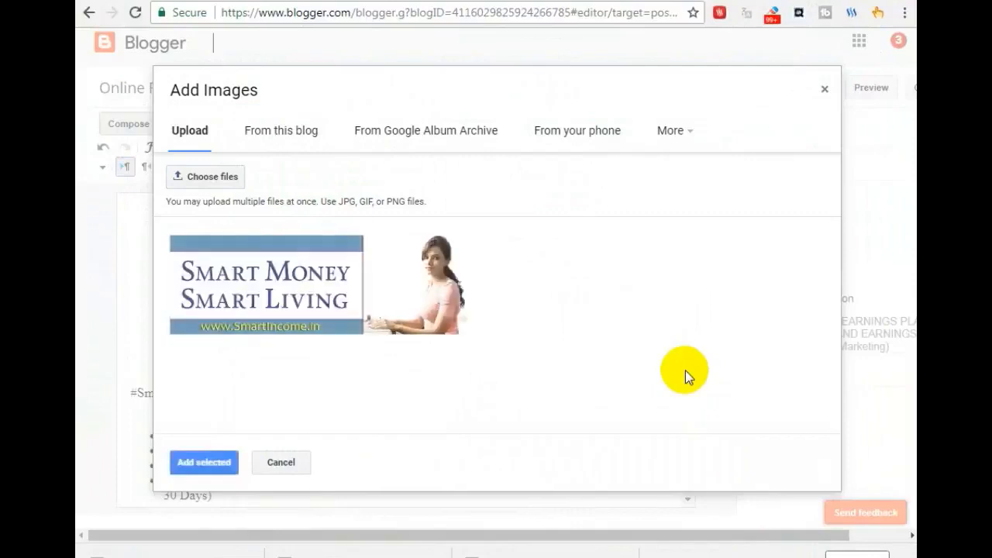
pyautogui.click(335, 300)
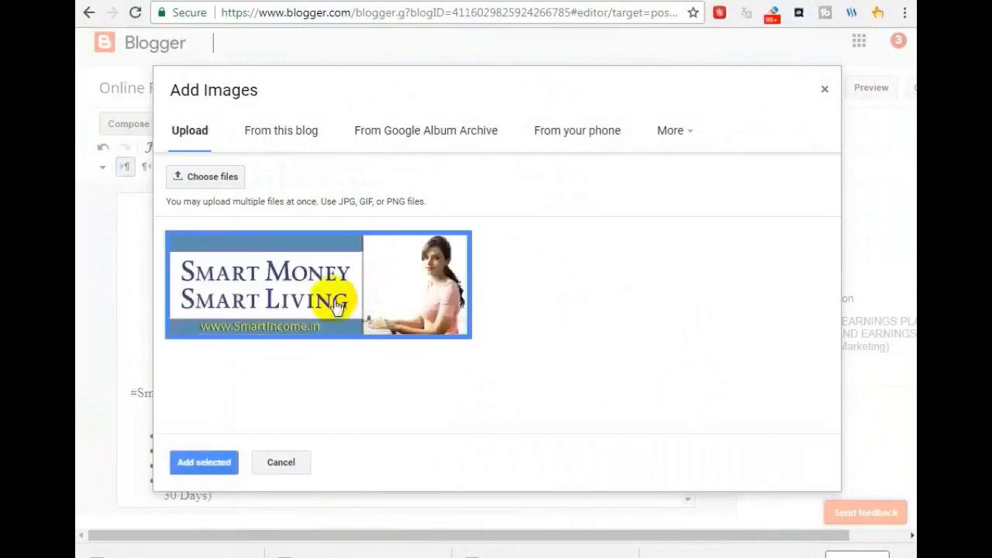
pyautogui.click(225, 447)
# Set the inserted Smart Money Smart Living image to the X-Large size.
pyautogui.click(376, 353)
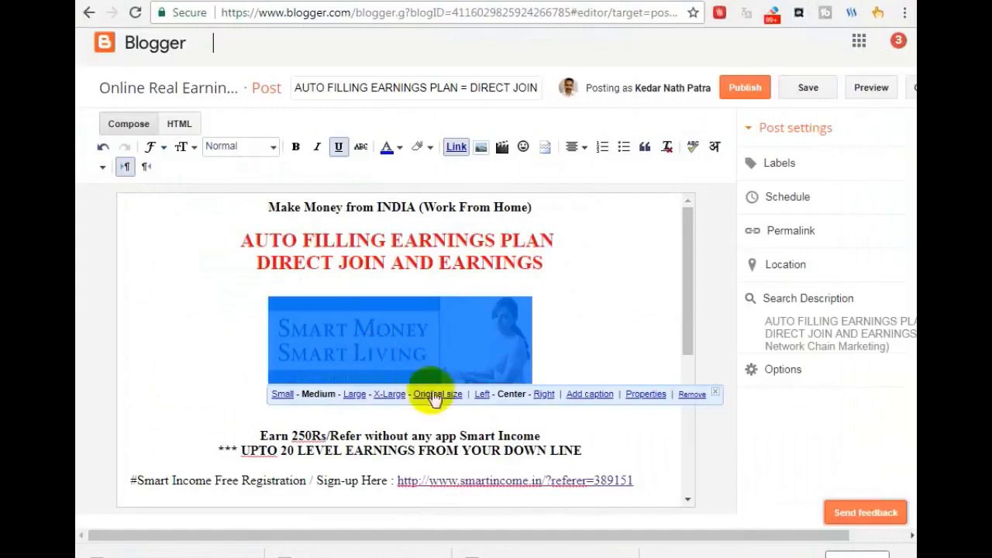
pyautogui.click(389, 393)
pyautogui.click(602, 246)
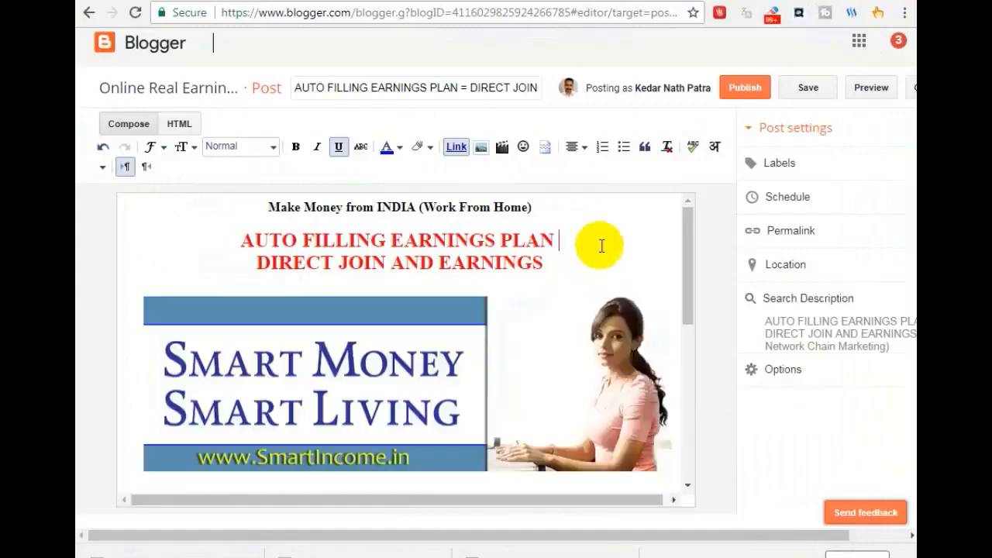
pyautogui.scroll(-4, 580, 411)
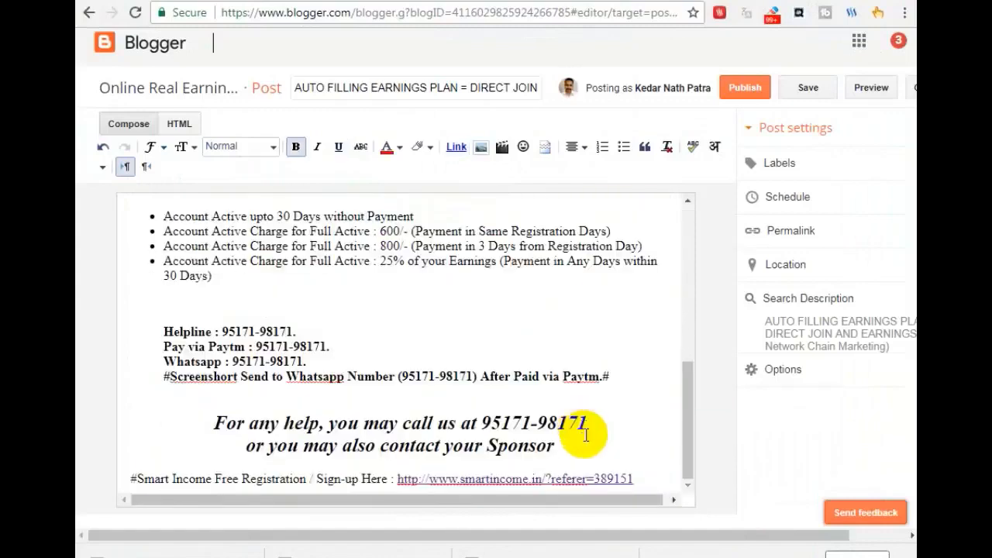
# Add the label "Indian MLM Concept Plan" to the post.
pyautogui.scroll(5, 583, 436)
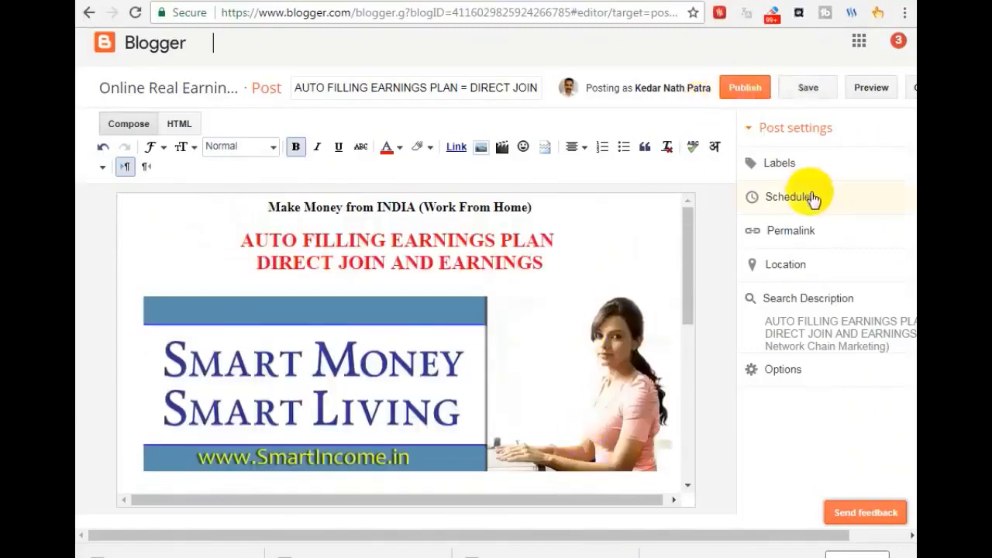
pyautogui.click(791, 163)
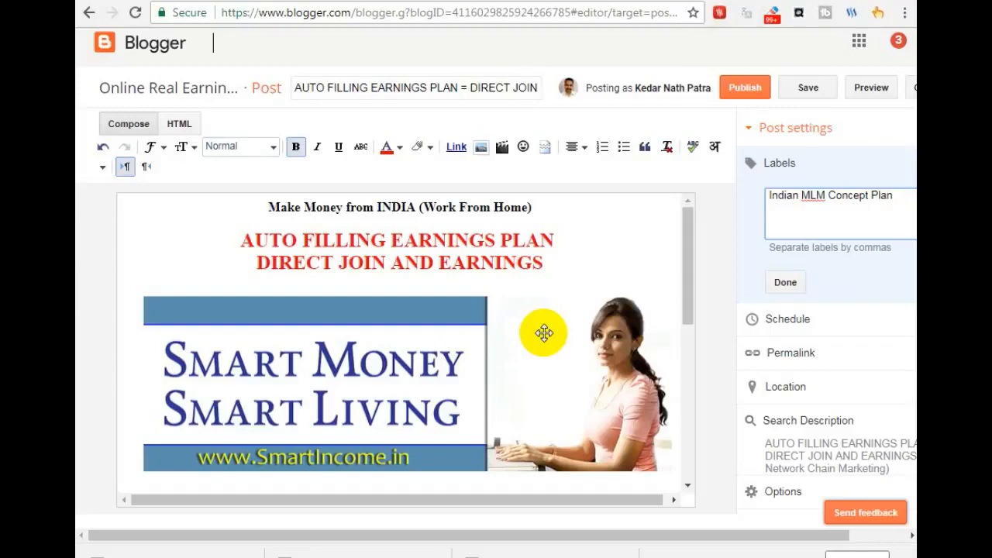
pyautogui.click(786, 283)
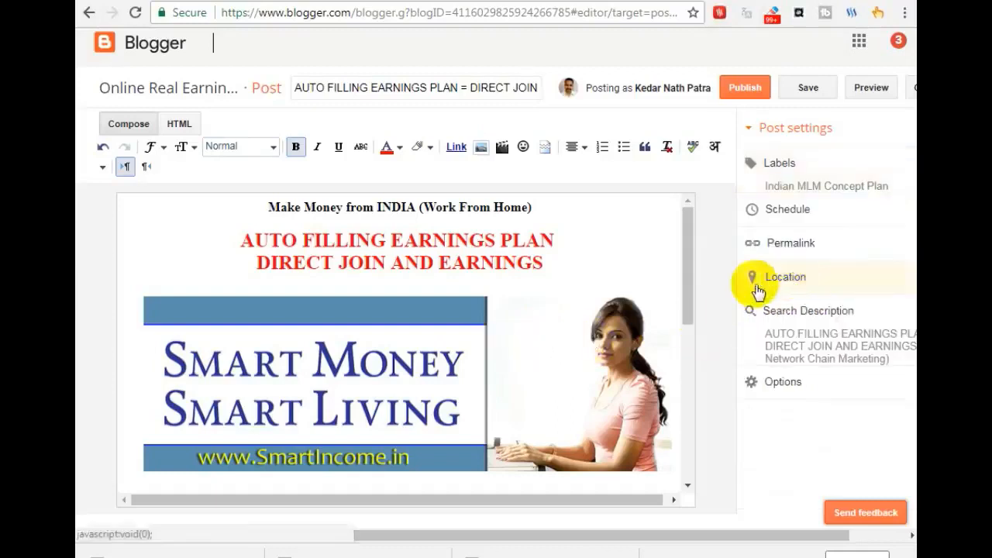
# Publish the post and share it publicly on Google+.
pyautogui.click(745, 91)
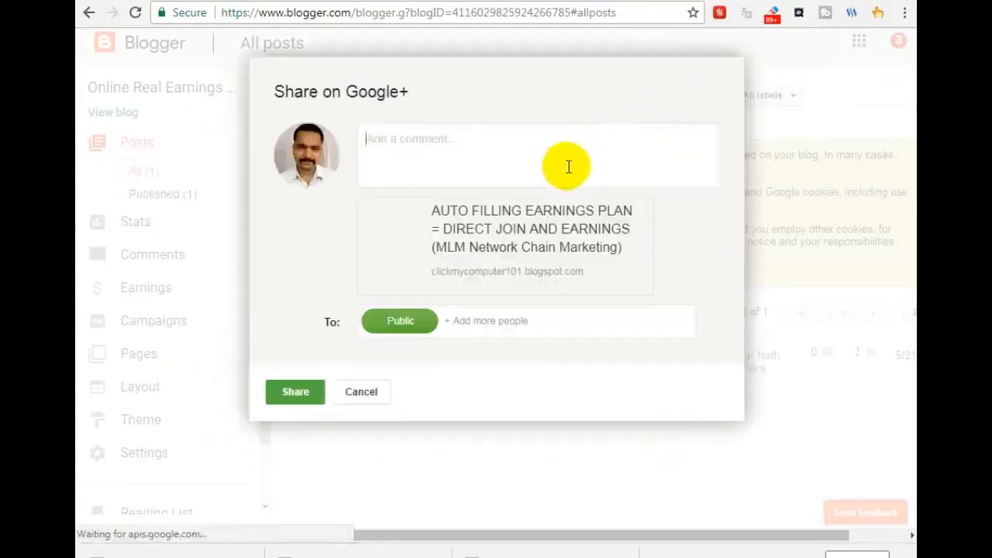
pyautogui.click(314, 411)
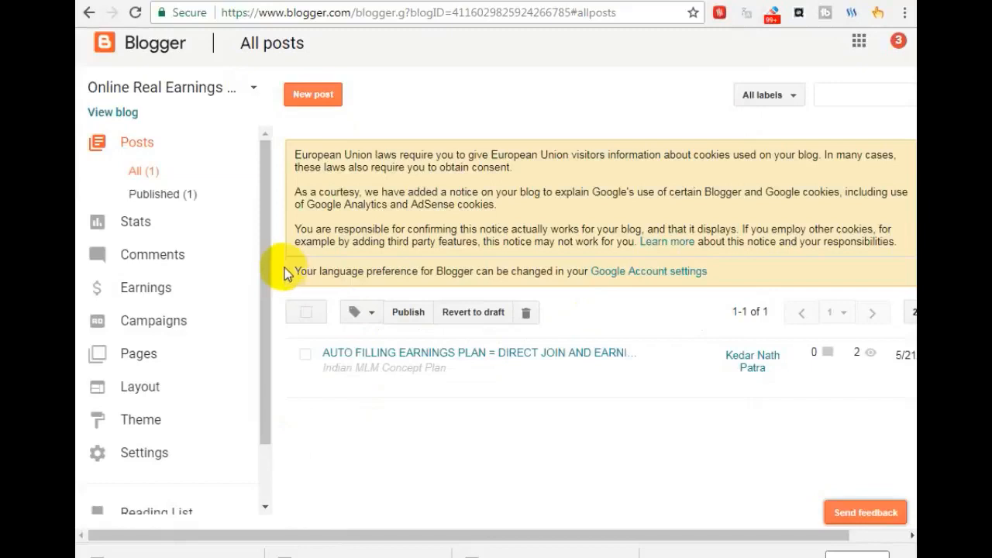
# Open the live blog and examine the published post from its title down to the help-contact lines.
pyautogui.click(130, 113)
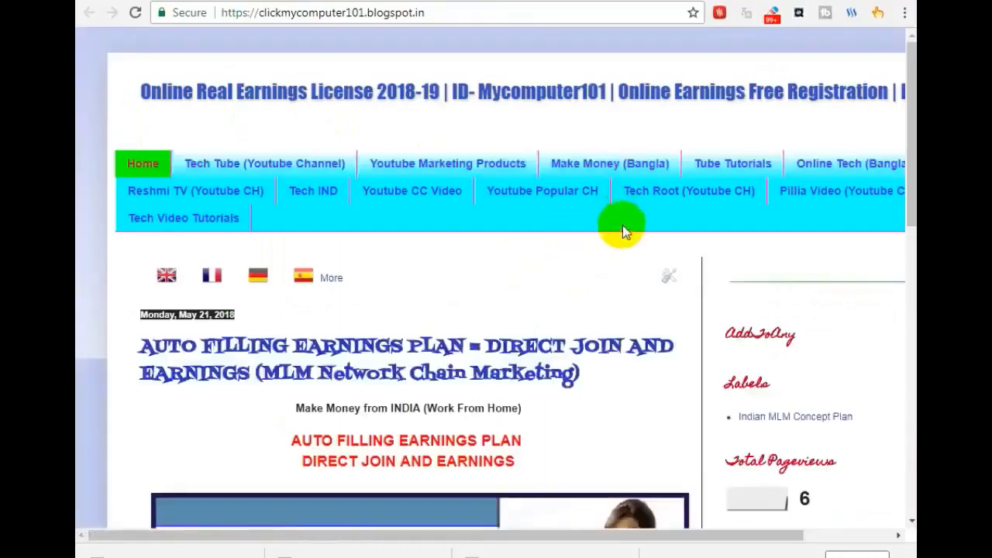
pyautogui.scroll(-2, 659, 220)
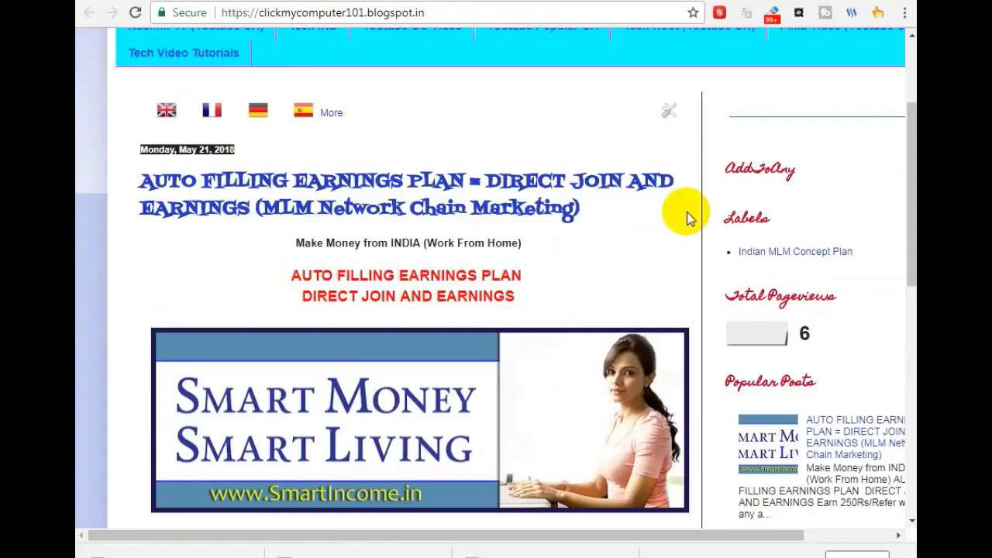
pyautogui.scroll(-2, 687, 219)
pyautogui.scroll(-2, 691, 219)
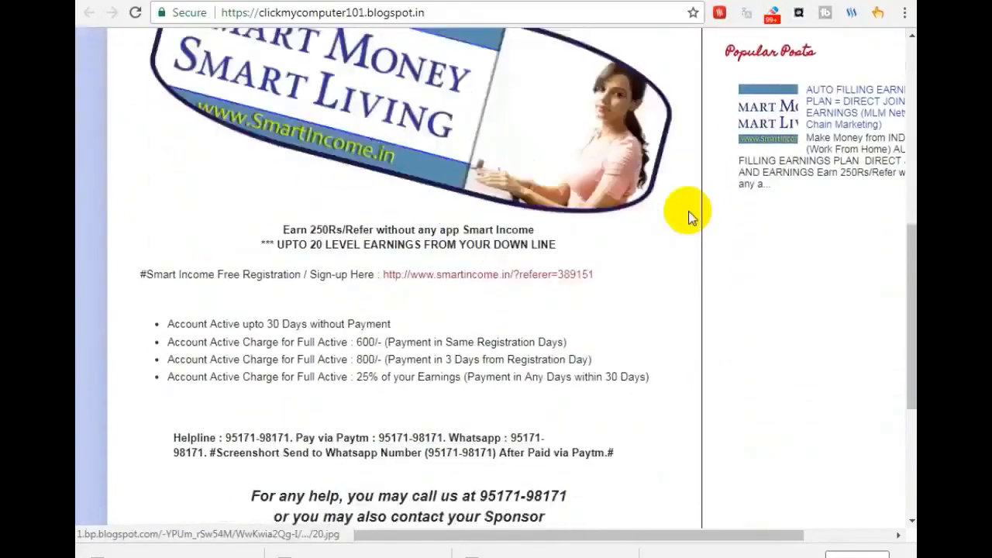